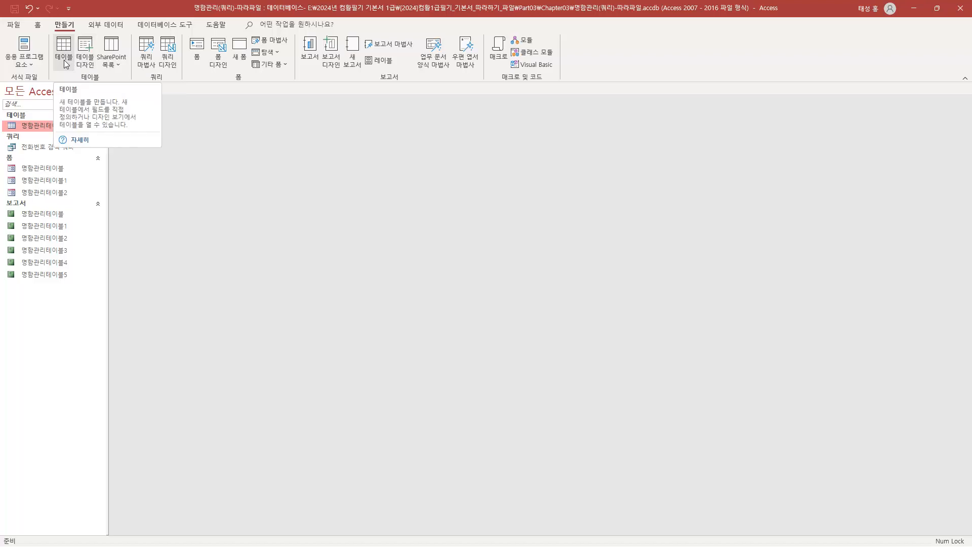
Start a new table in Design view and add a field named 성명 with the 짧은 텍스트 data type.
left_click(85, 56)
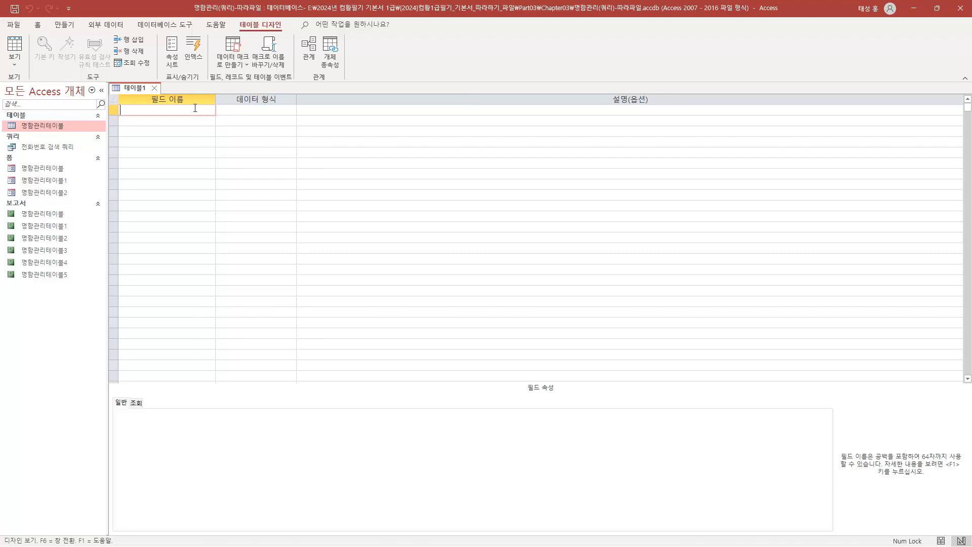
type("서")
type("명")
left_click(287, 112)
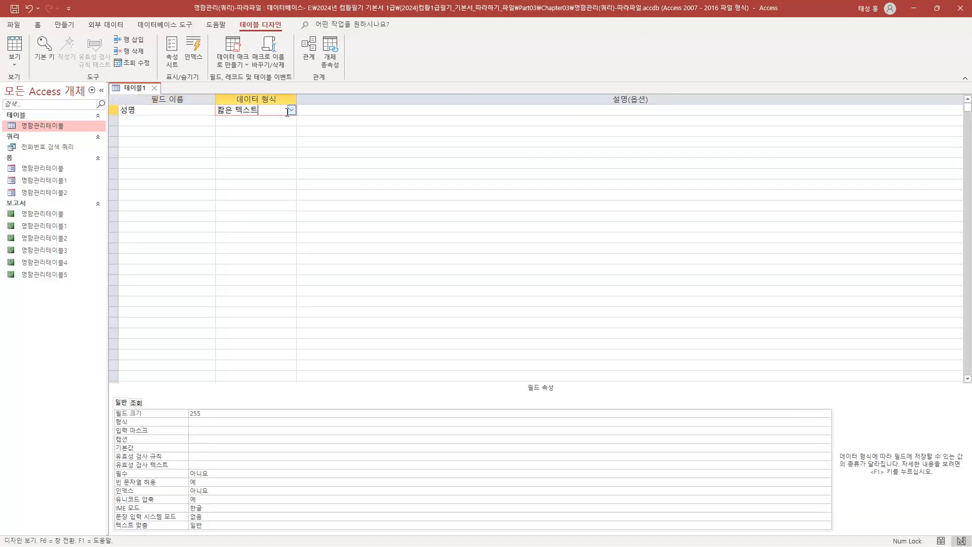
left_click(292, 111)
left_click(260, 120)
Add the fields 전번 and 취미 below 성명, both with the 짧은 텍스트 data type.
left_click(172, 123)
type("저")
type("번")
left_click(271, 120)
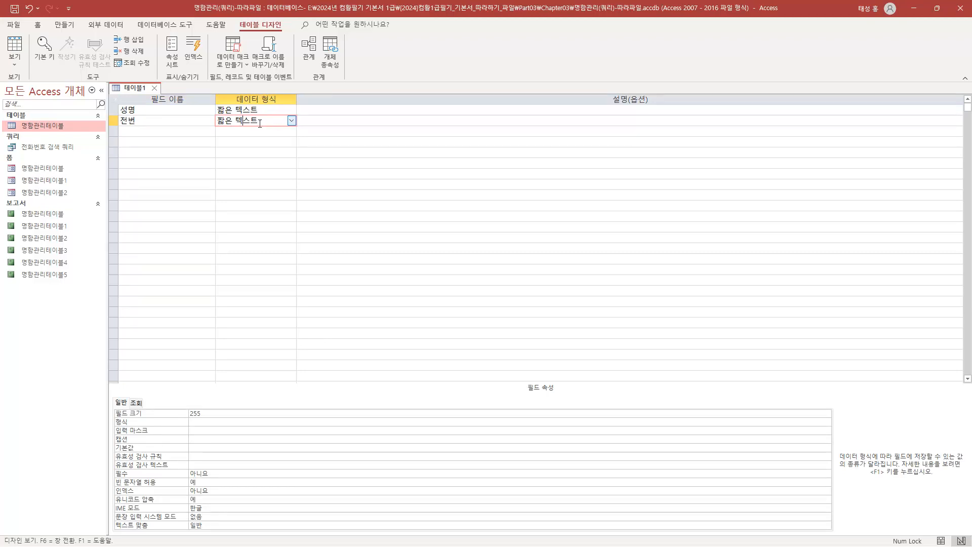
left_click(173, 133)
type("취미")
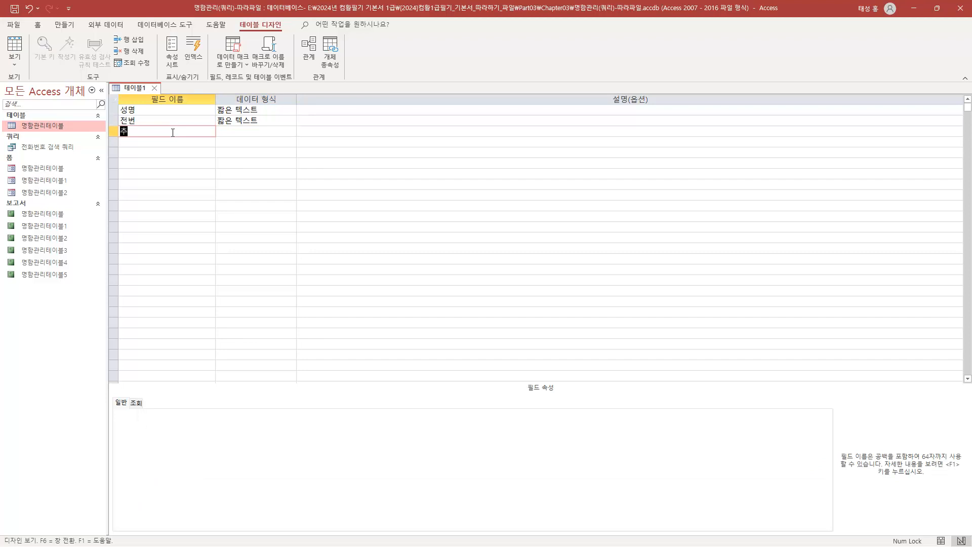
left_click(251, 129)
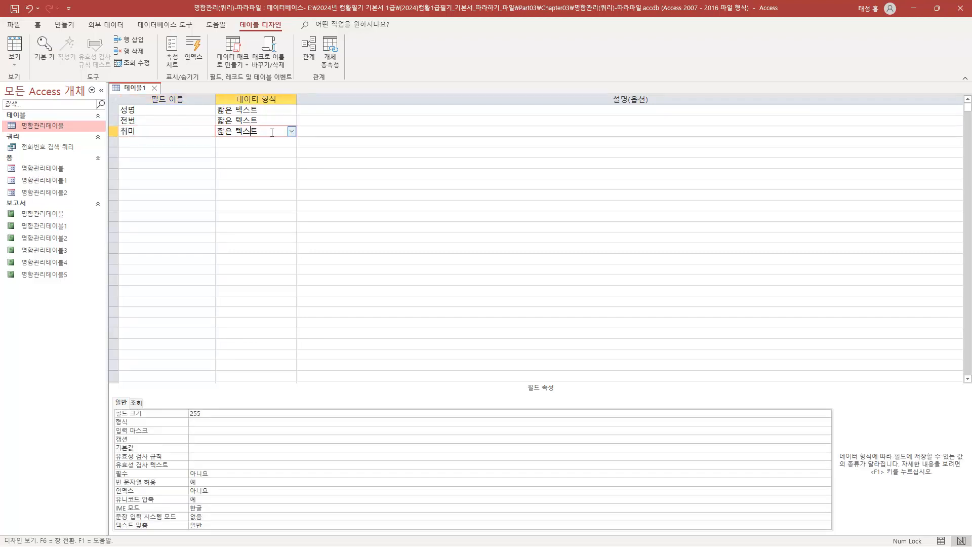
Close the new table and save it as 동호회 without creating a primary key.
left_click(155, 88)
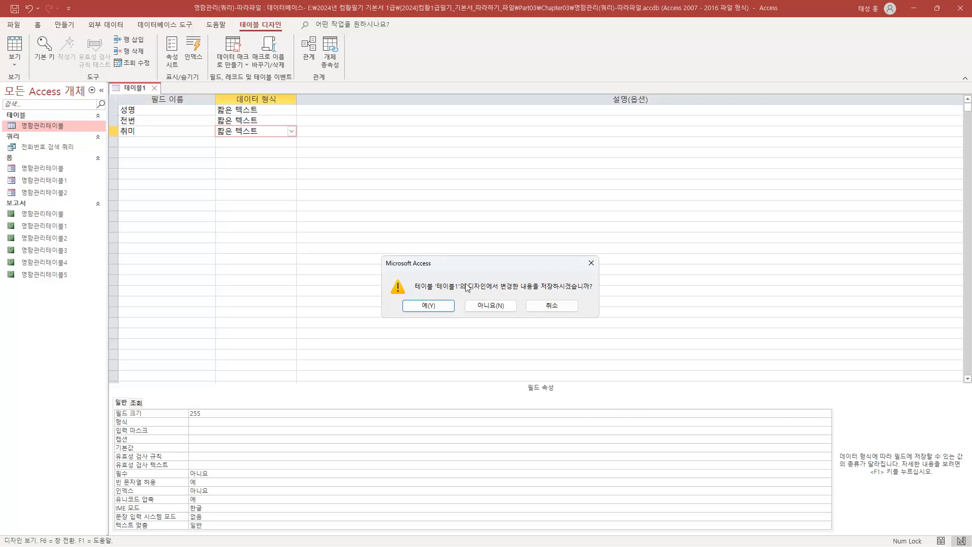
left_click(444, 307)
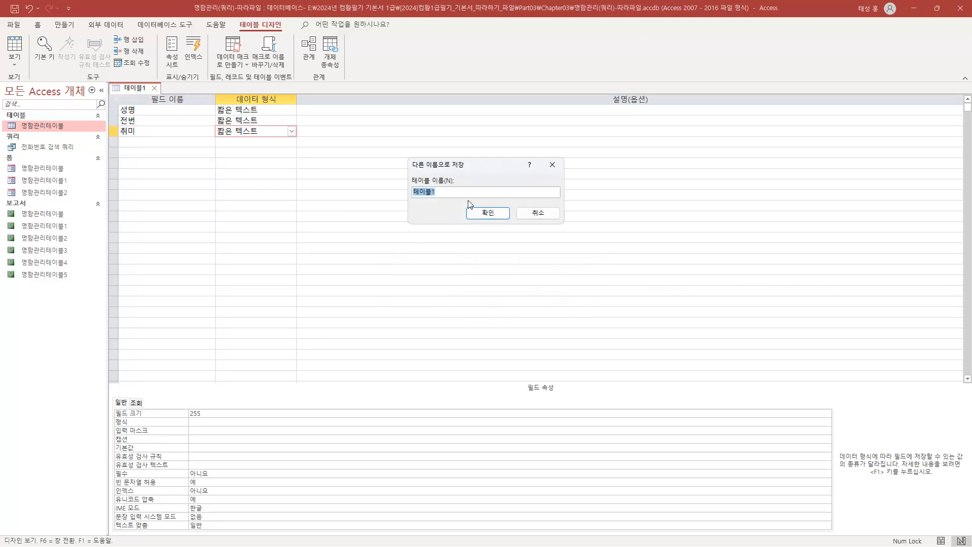
type("동호회")
left_click(479, 213)
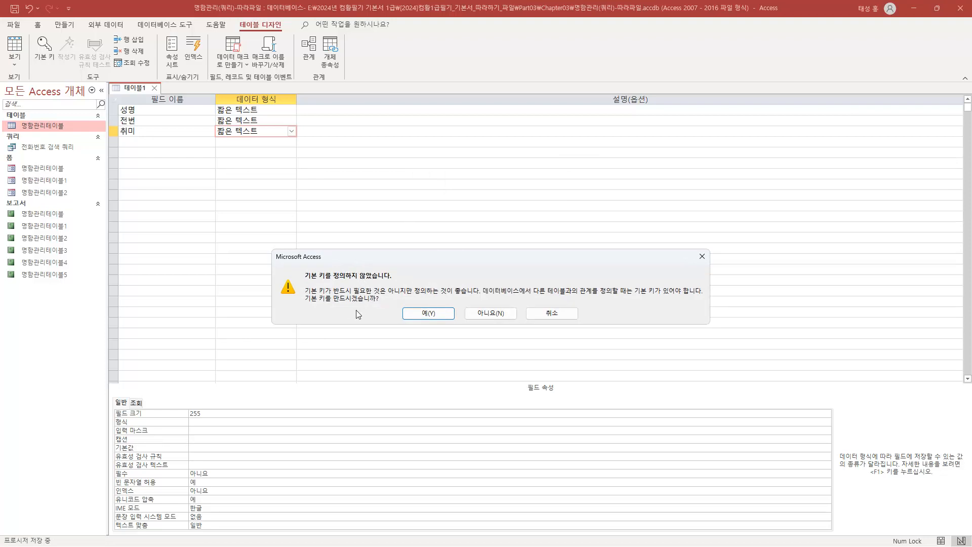
left_click(492, 314)
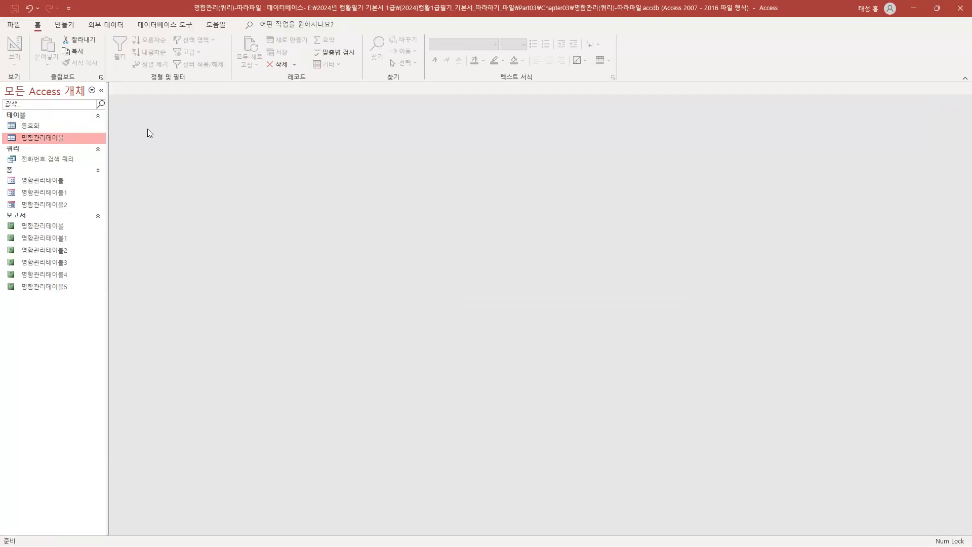
Open the 동호회 table, inspect its fields in Design view and return to Datasheet view.
left_click(43, 127)
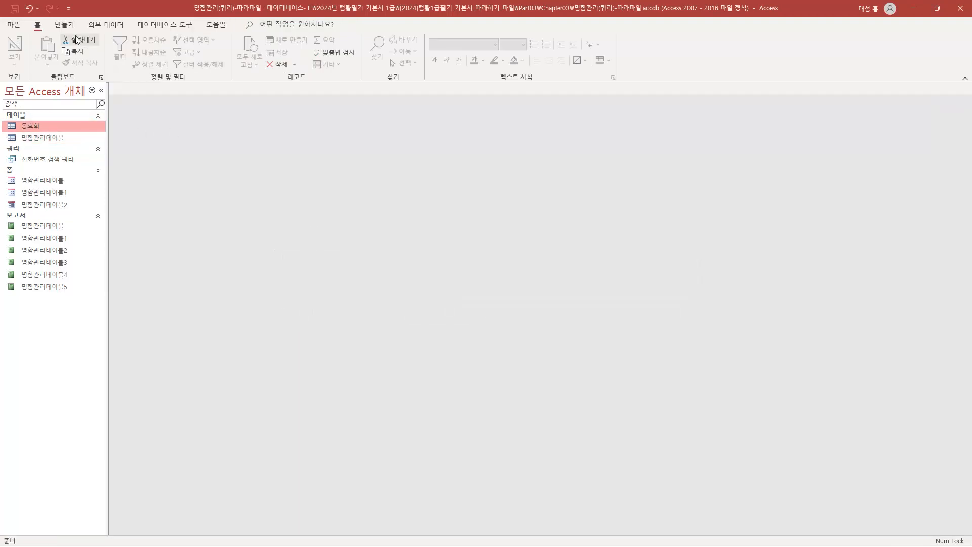
left_click(65, 24)
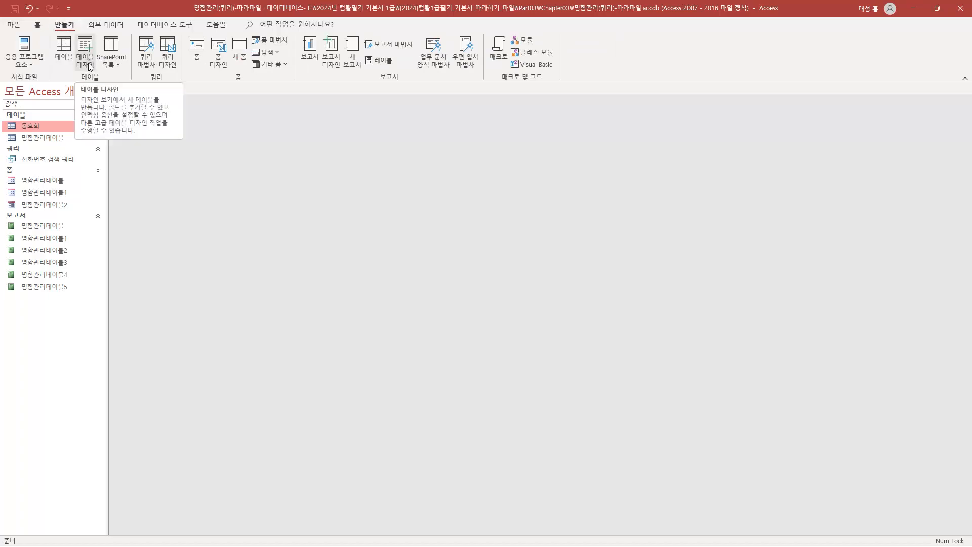
double_click(40, 125)
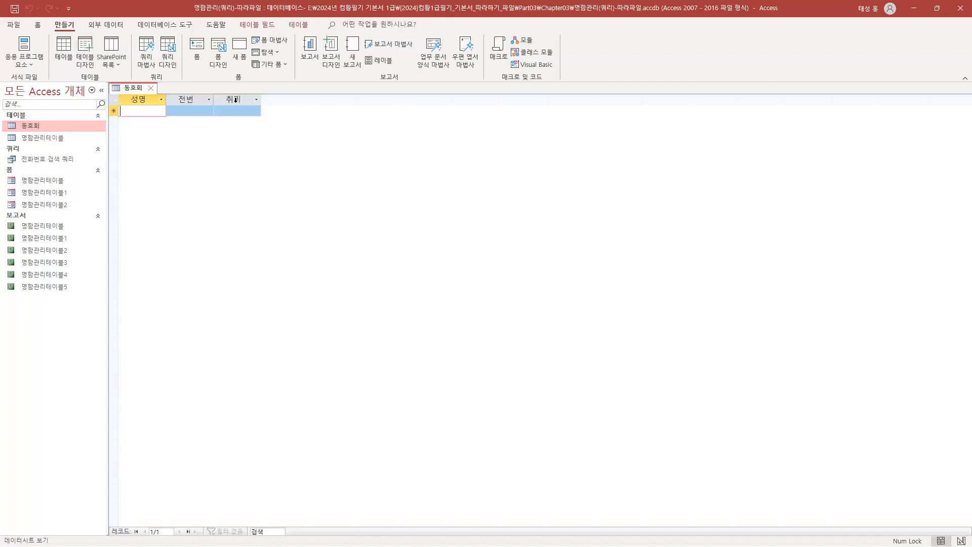
right_click(137, 88)
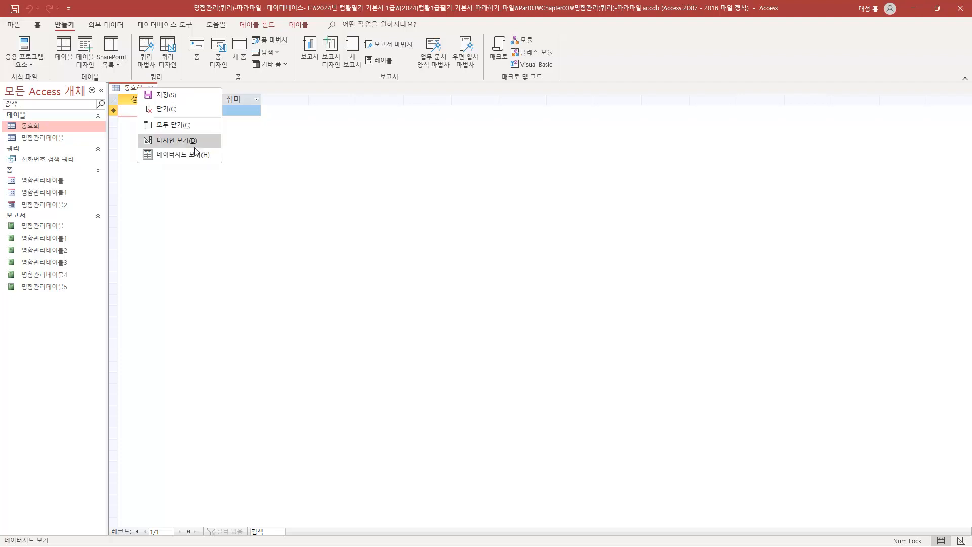
left_click(194, 140)
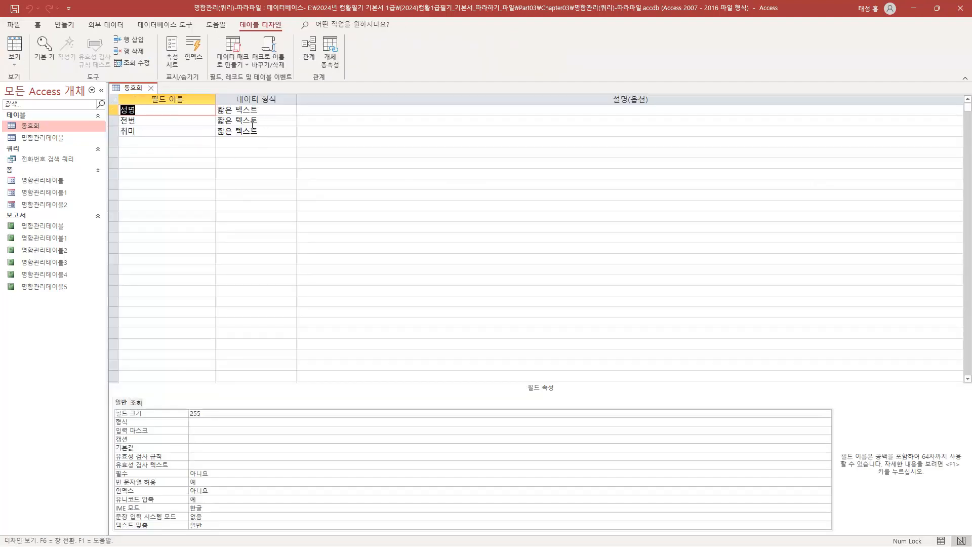
right_click(132, 87)
left_click(188, 155)
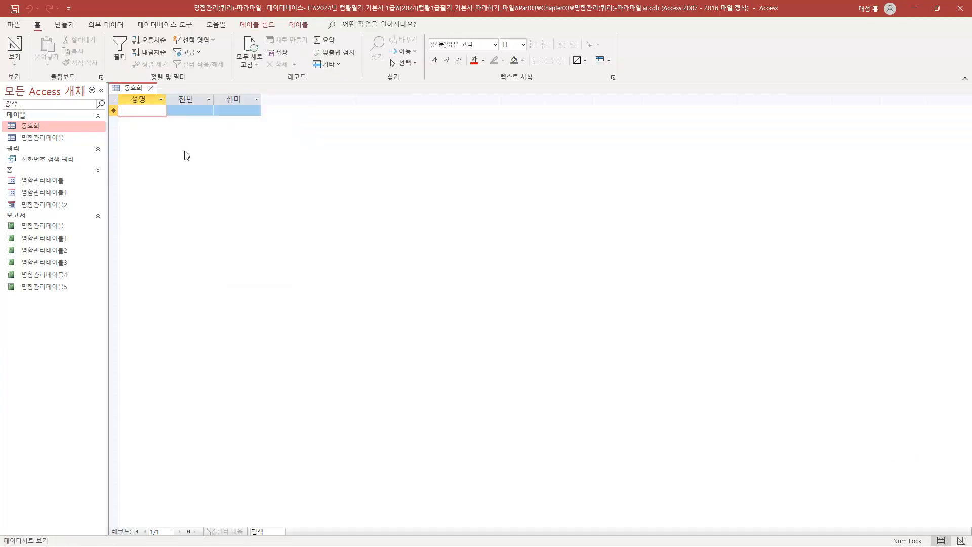
Fill the first record of the 동호회 table with the member's name, phone number and the hobby 독서.
type("홍길도")
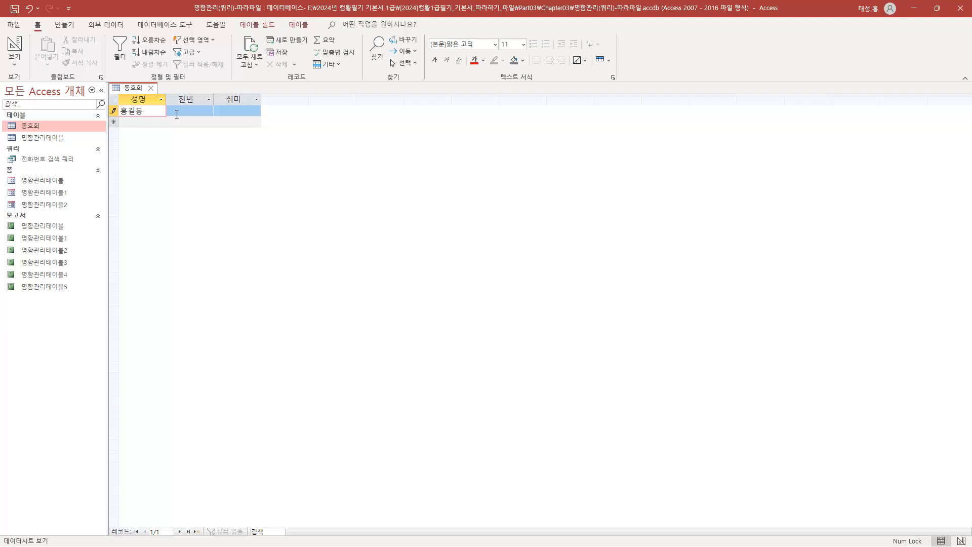
key("Tab")
type("111")
key("Tab")
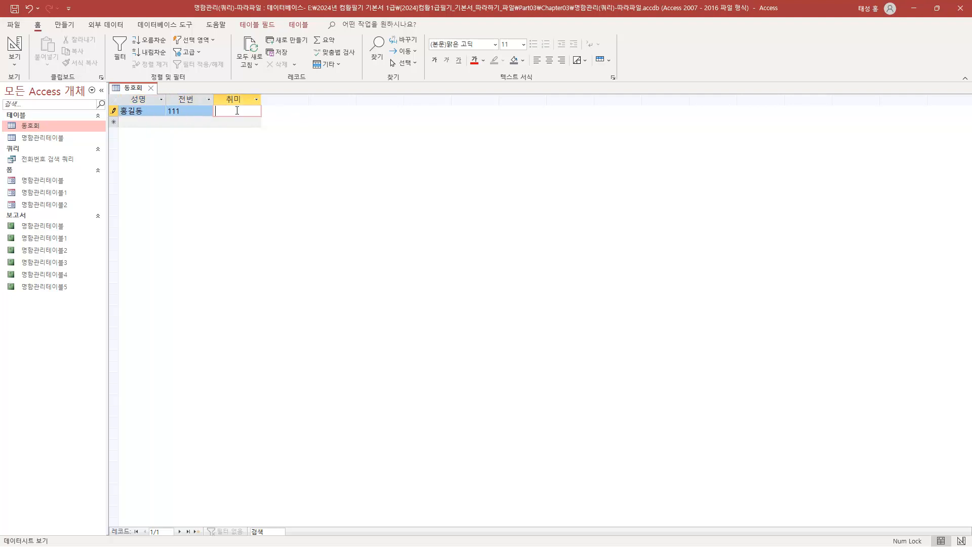
type("독서")
Add a second record with the member's name, phone number and the hobby 탁구, and save the table.
left_click(152, 123)
type("이기적")
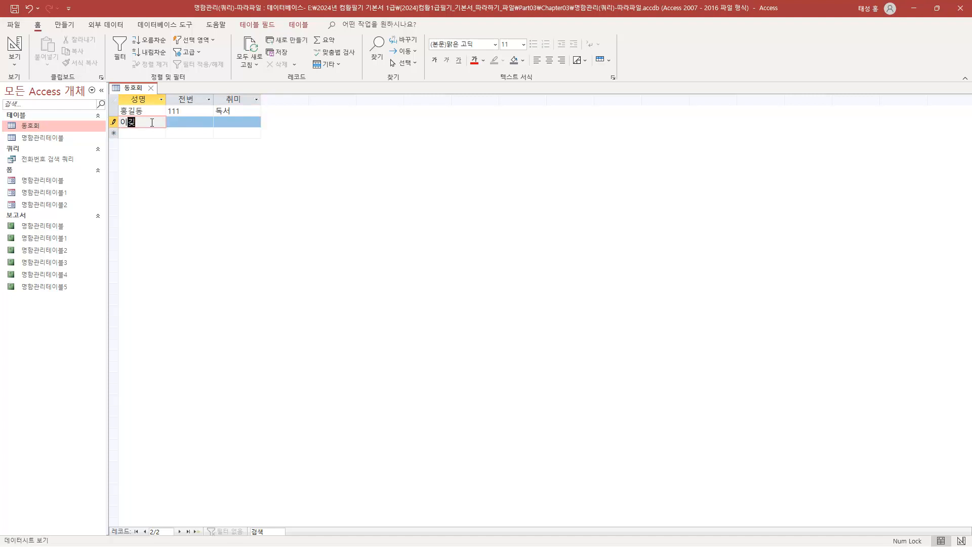
key("Tab")
type("222")
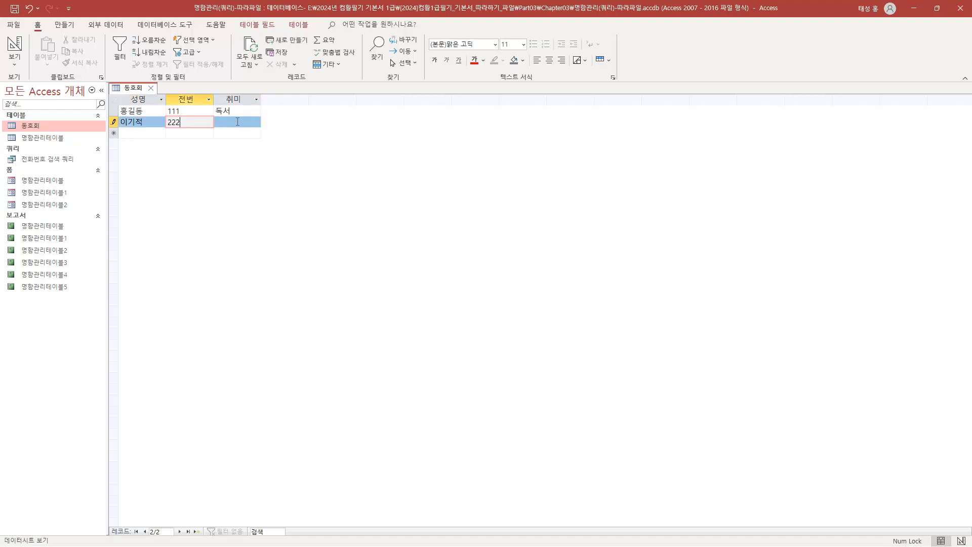
left_click(246, 123)
type("탁구")
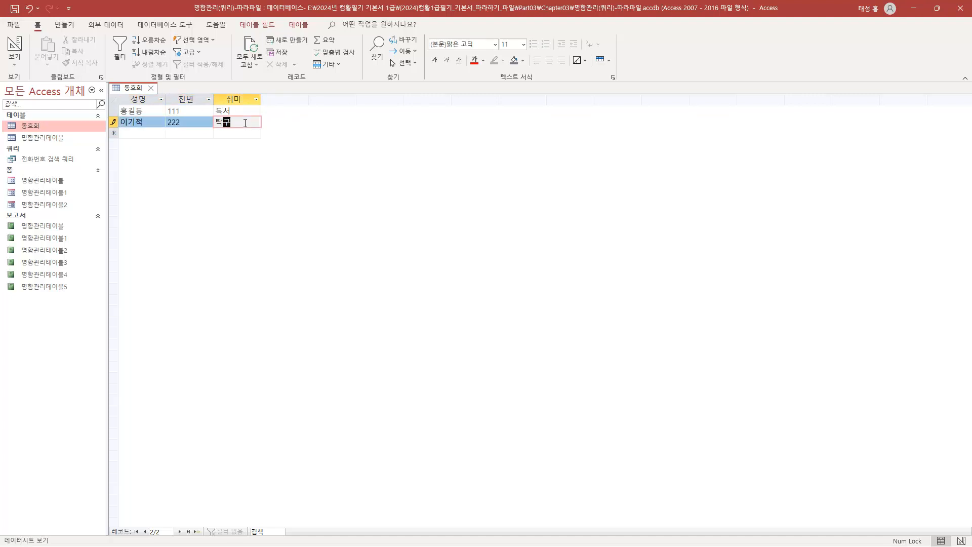
left_click(15, 10)
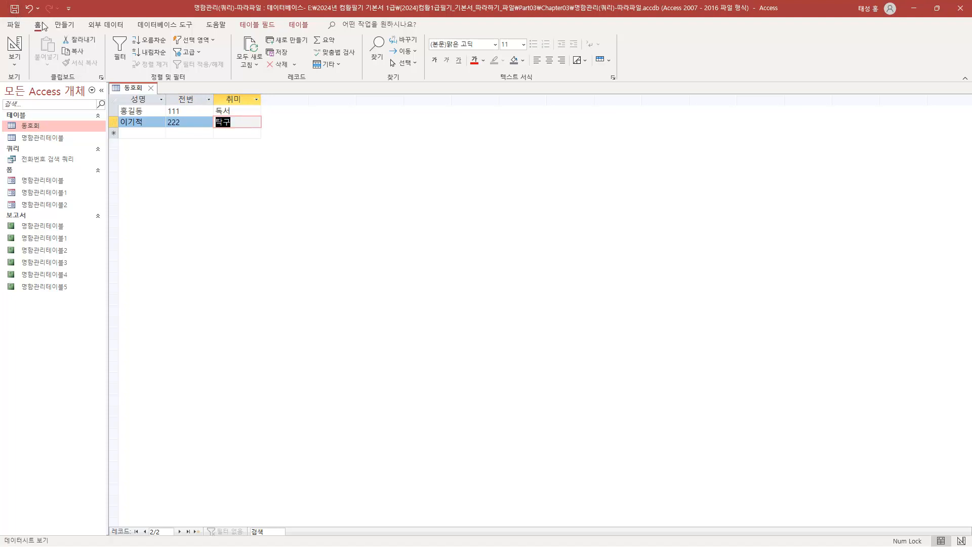
Close and reopen the 동호회 table to review its records and the field data types in Design view, and close it again.
left_click(152, 89)
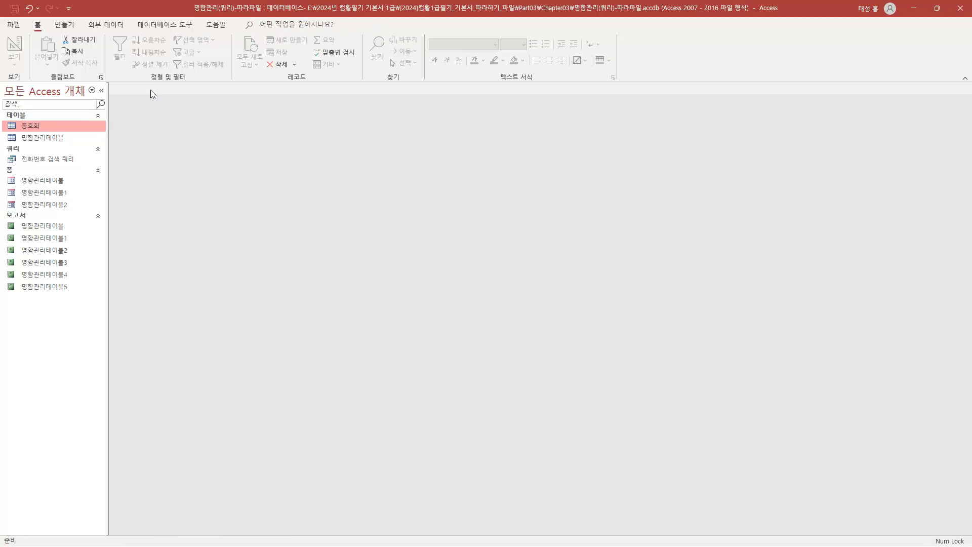
double_click(47, 126)
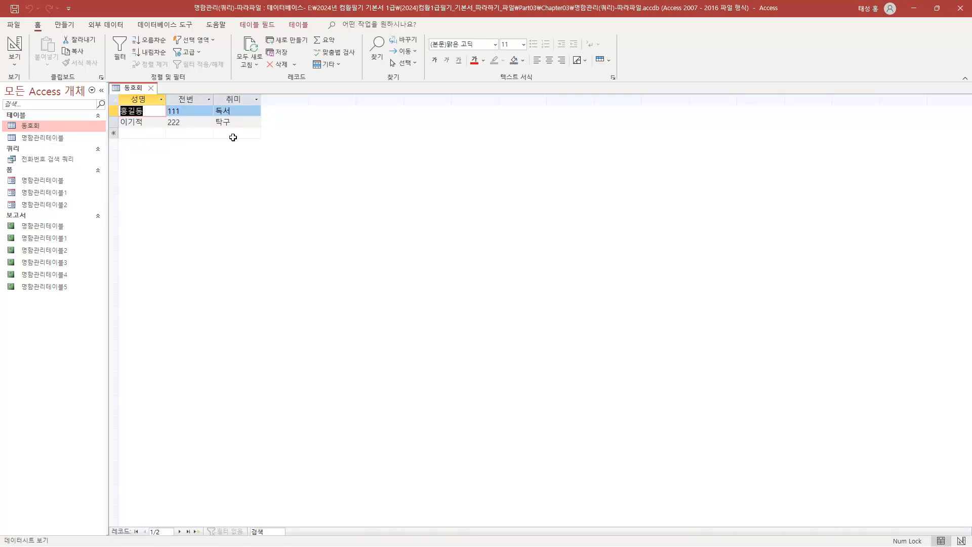
left_click(65, 24)
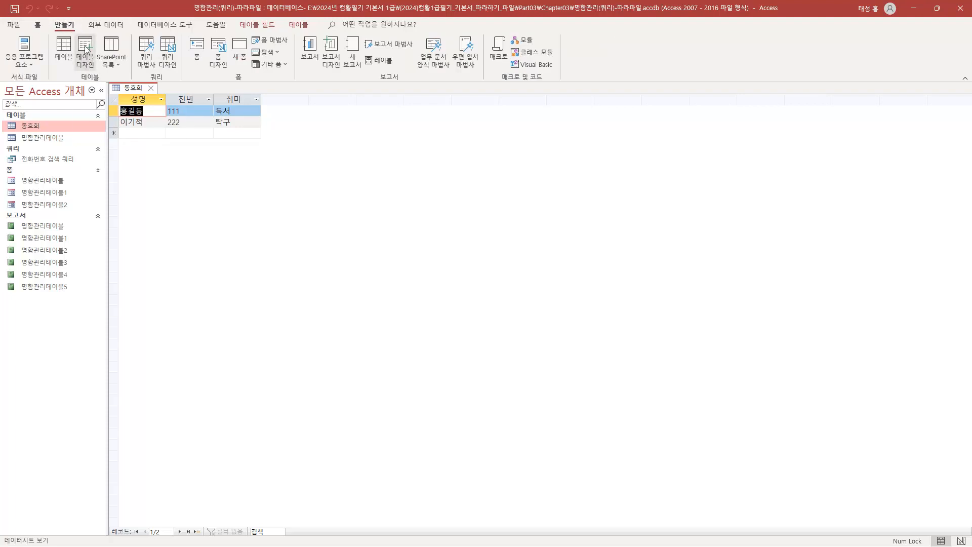
right_click(136, 89)
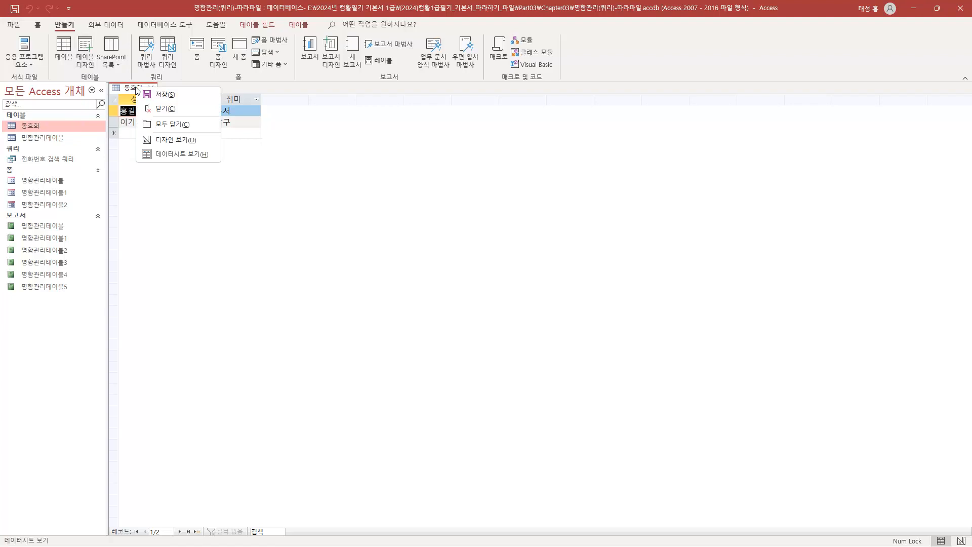
left_click(193, 144)
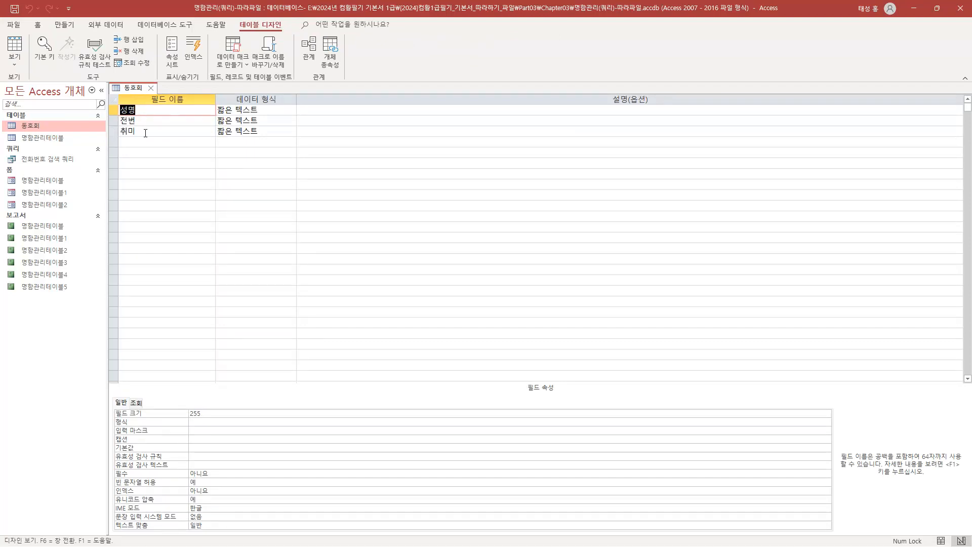
left_click(272, 107)
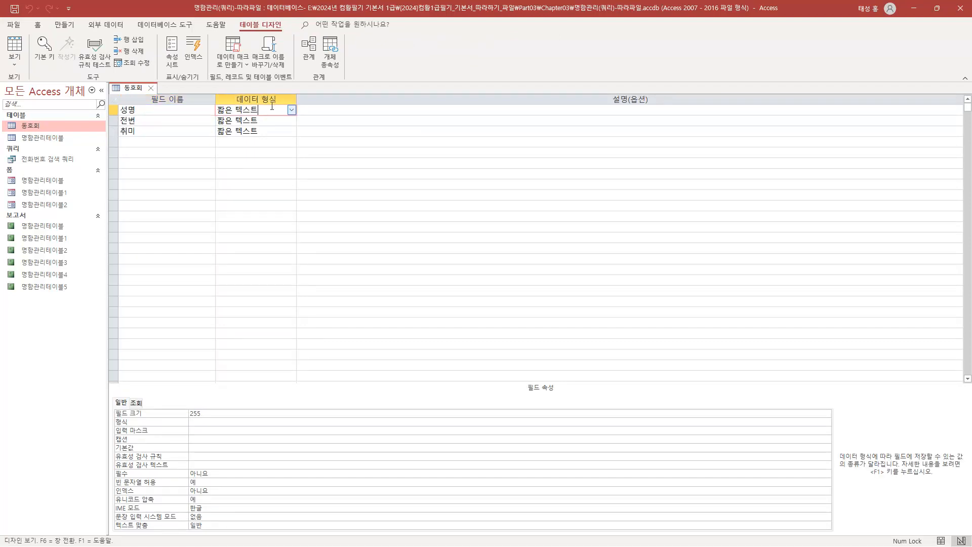
left_click(153, 87)
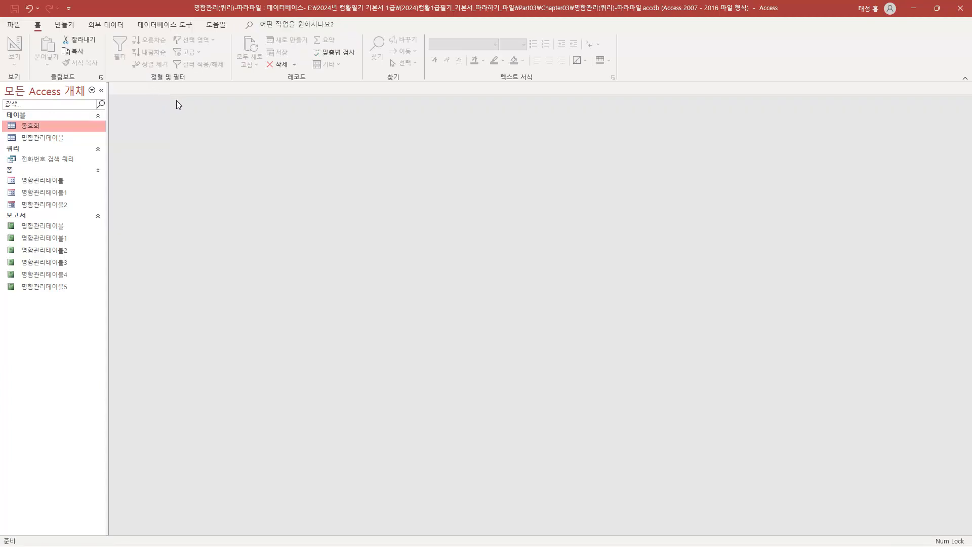
Create a new table in Datasheet view and add a 짧은 텍스트 field named 성명 after the ID column.
left_click(64, 24)
left_click(63, 50)
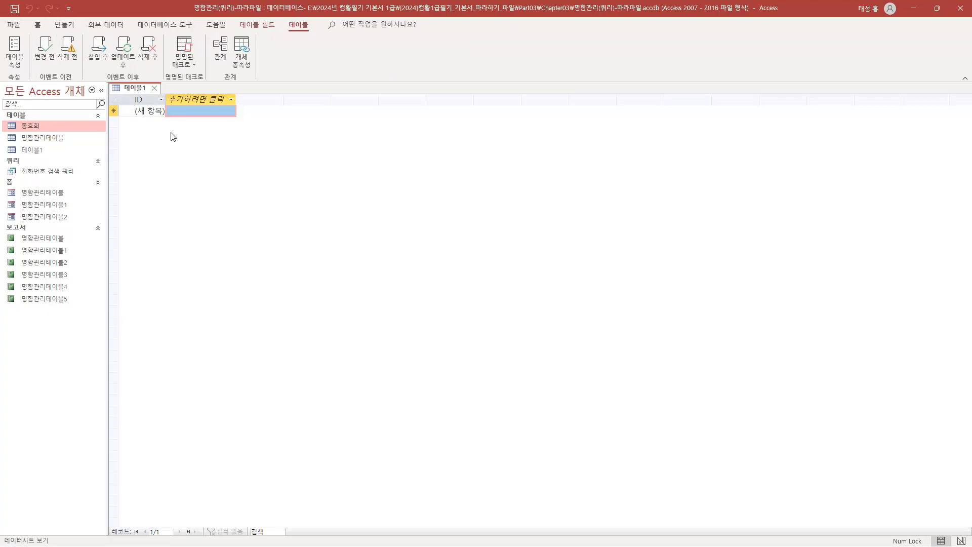
left_click(232, 99)
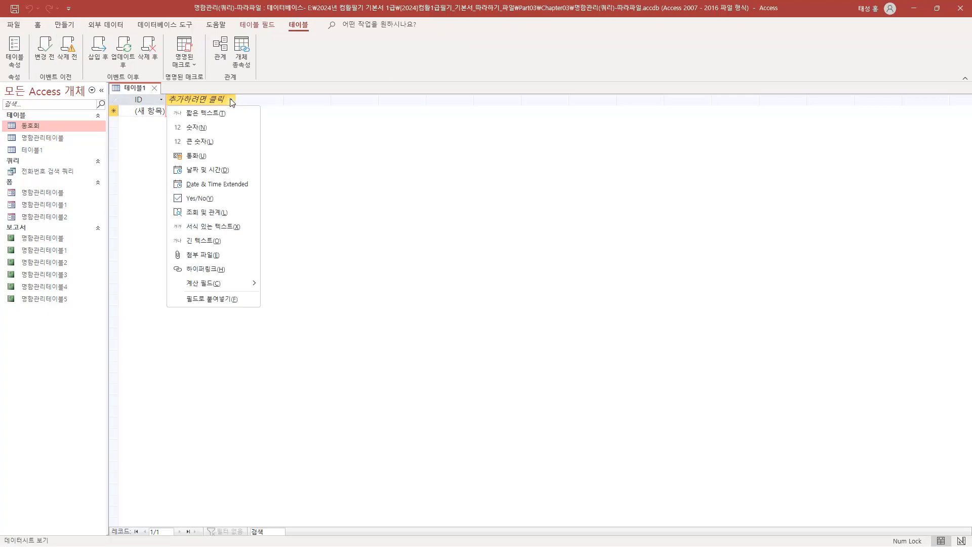
left_click(205, 113)
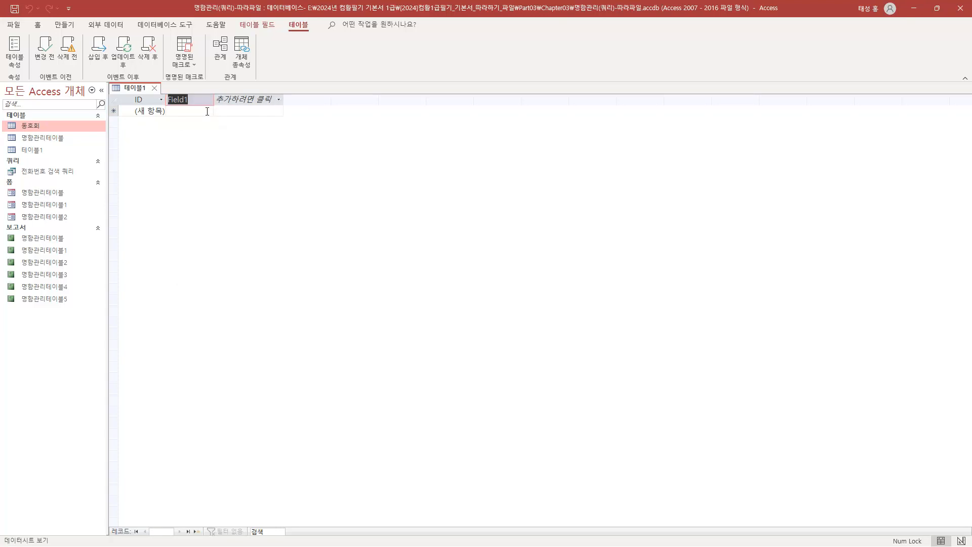
type("성며")
Add two more 짧은 텍스트 fields named 전번 and 취미 to the new table.
left_click(261, 100)
left_click(264, 112)
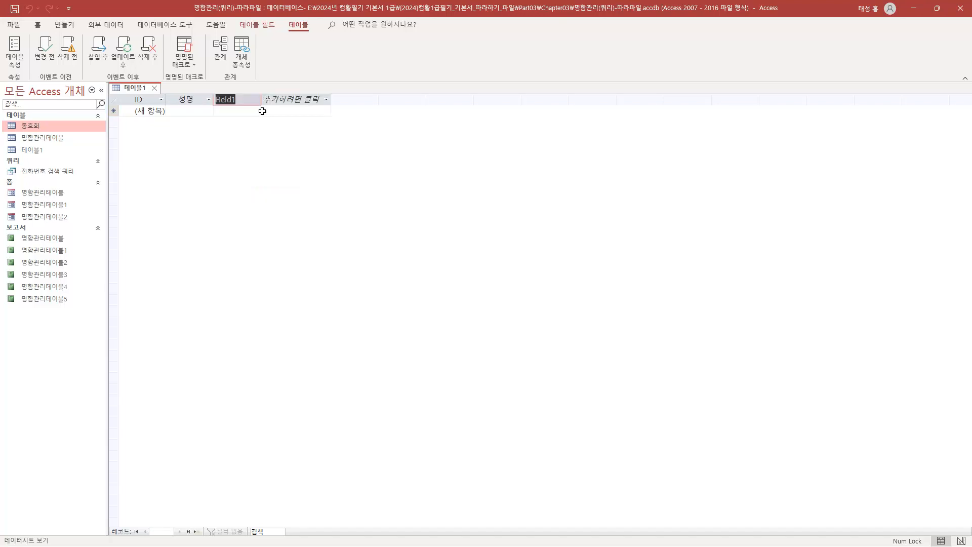
type("전번")
left_click(326, 100)
left_click(314, 112)
type("취미")
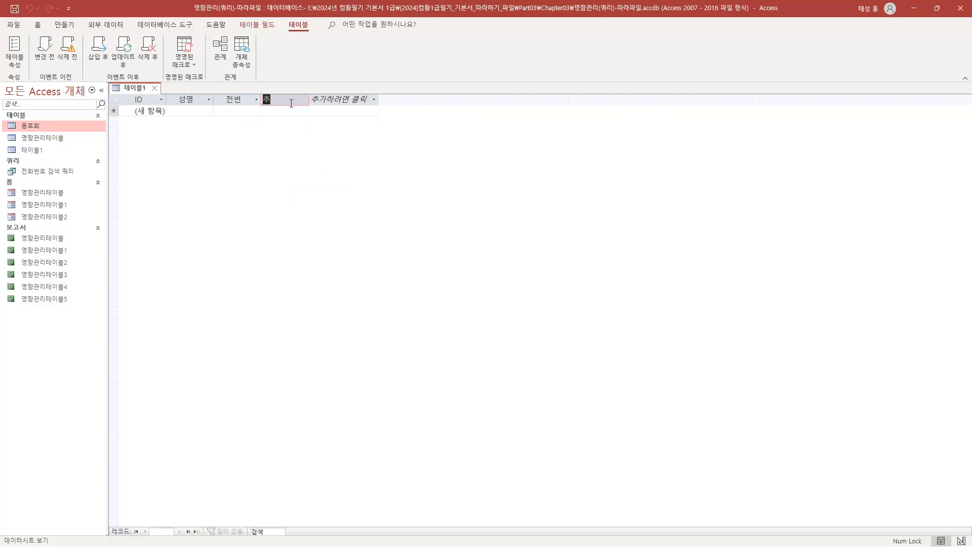
Close the new table and save it under the name 동호회2.
left_click(154, 88)
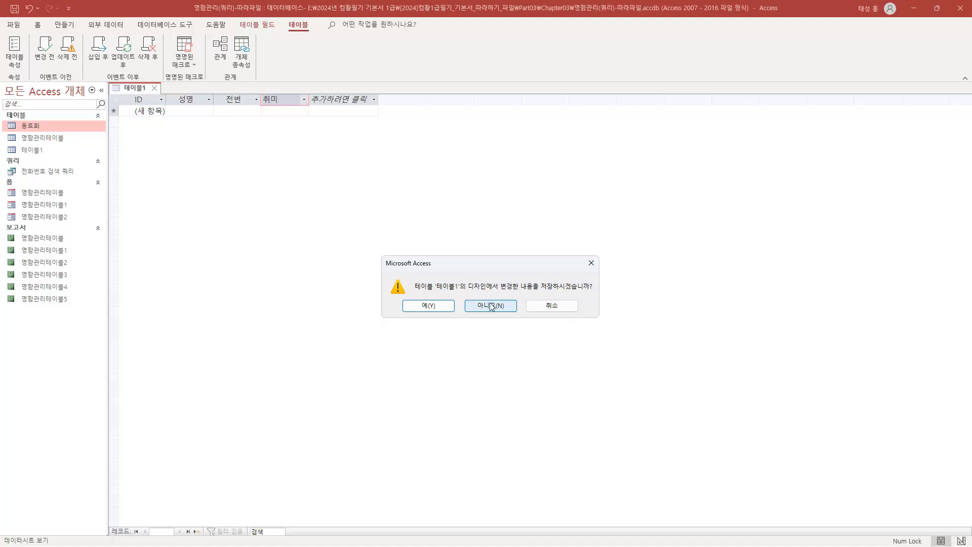
left_click(444, 307)
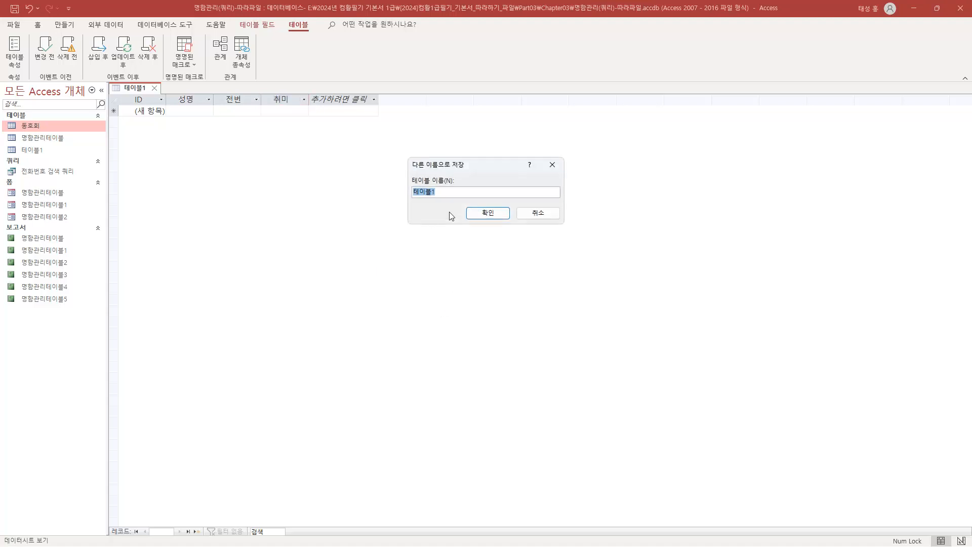
type("동ㅎ")
type("호회2")
left_click(487, 213)
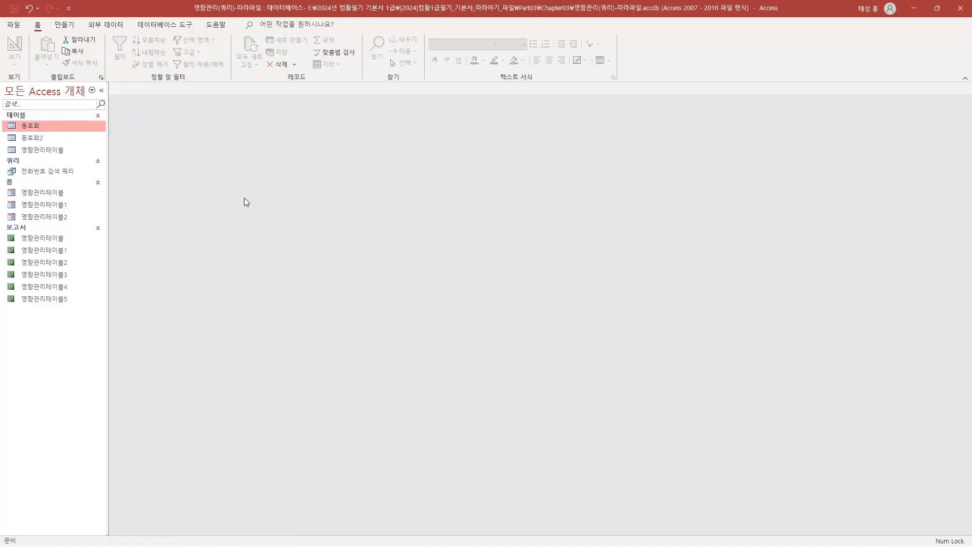
Open the 동호회2 table in Design view and remove the primary key from the ID field.
double_click(48, 138)
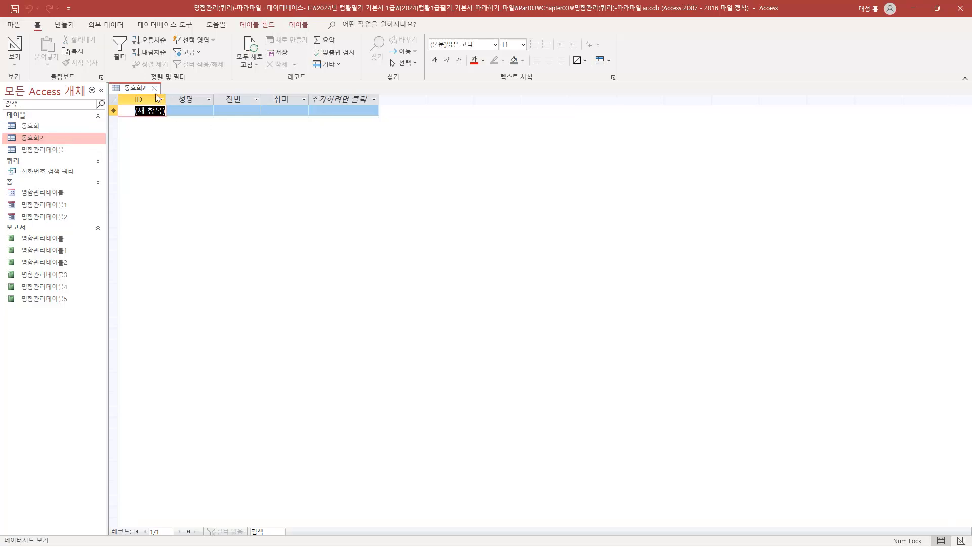
right_click(138, 88)
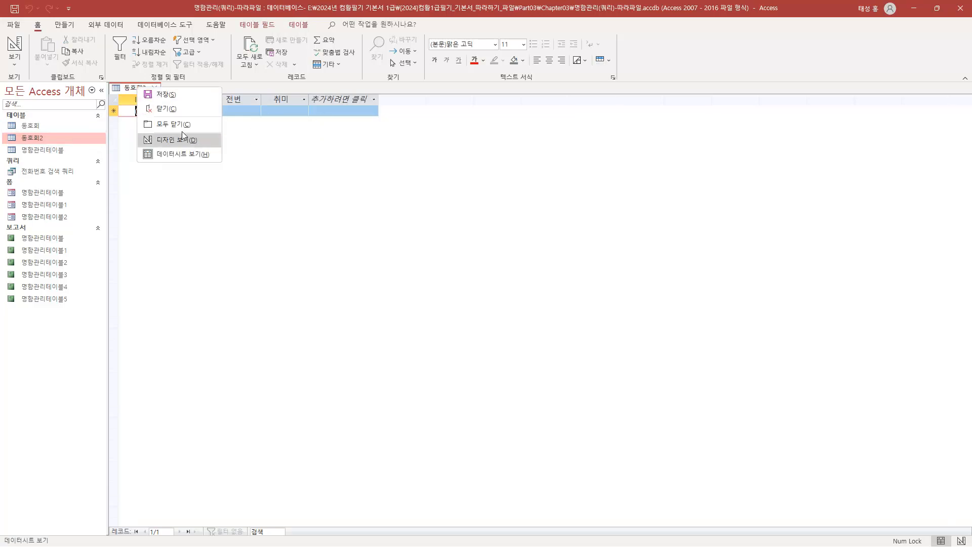
left_click(191, 144)
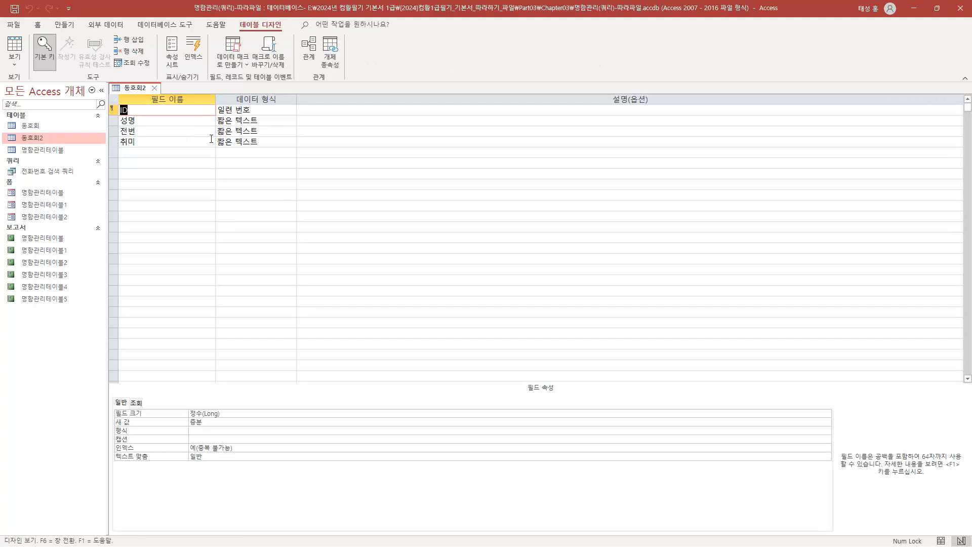
left_click(45, 49)
Delete the ID field from the 동호회2 table, then save and close the table.
right_click(113, 110)
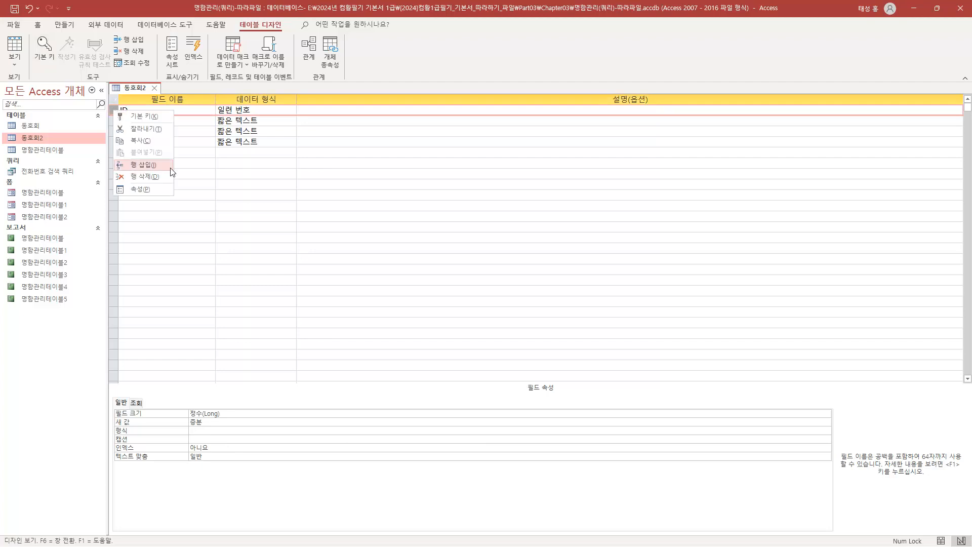
left_click(156, 176)
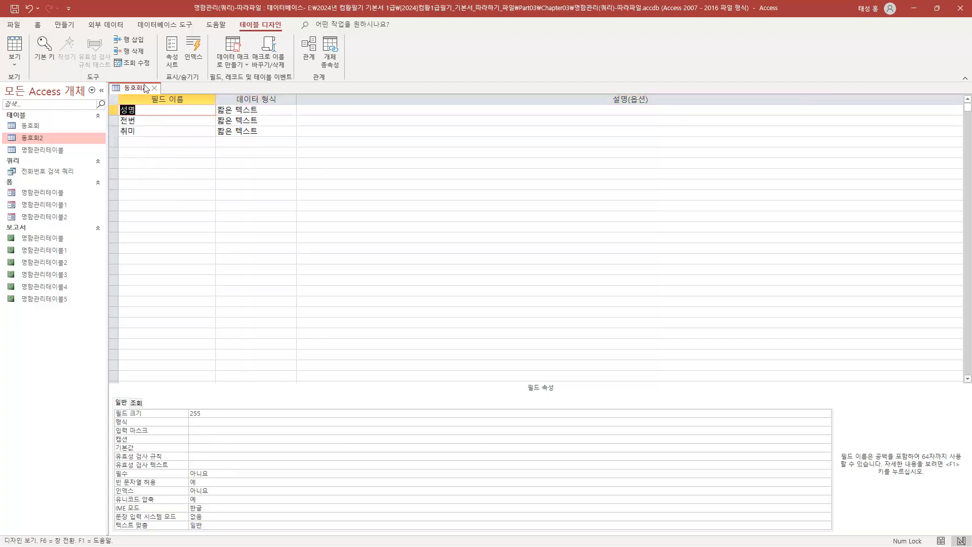
key("ctrl+s")
left_click(154, 88)
Open the 동호회 and 동호회2 tables one after the other to compare their fields, closing each one.
double_click(41, 125)
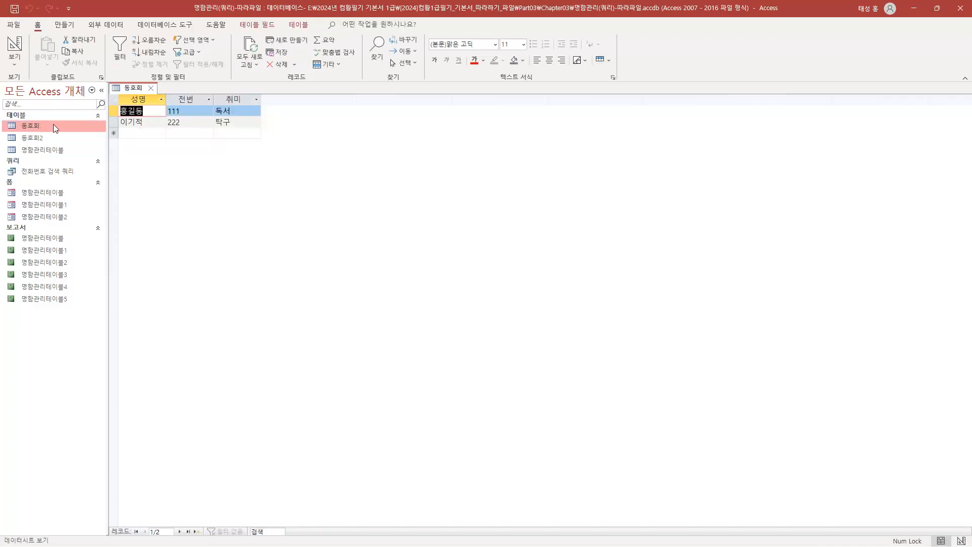
left_click(144, 89)
double_click(39, 139)
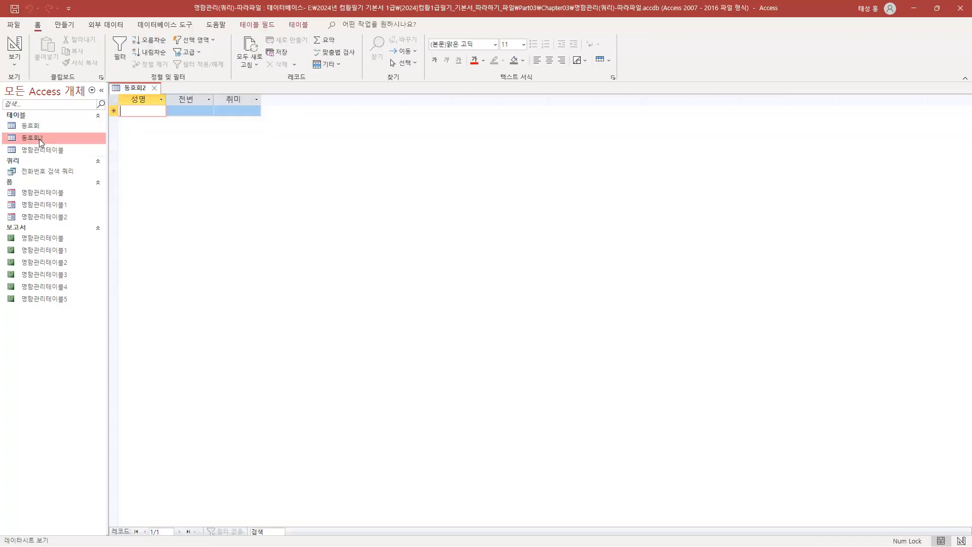
left_click(154, 88)
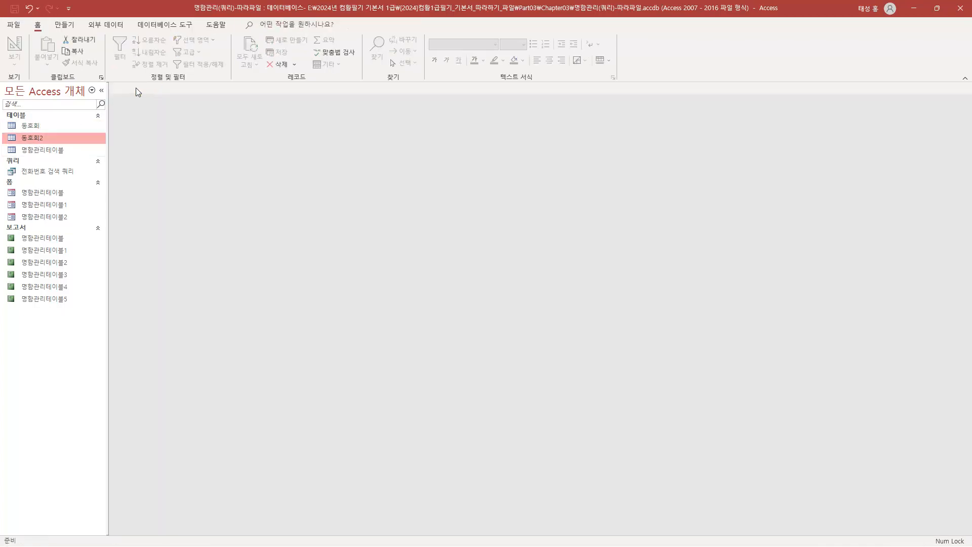
Examine the settings for creating a SharePoint 연락처 list and the available application parts without creating anything.
left_click(75, 25)
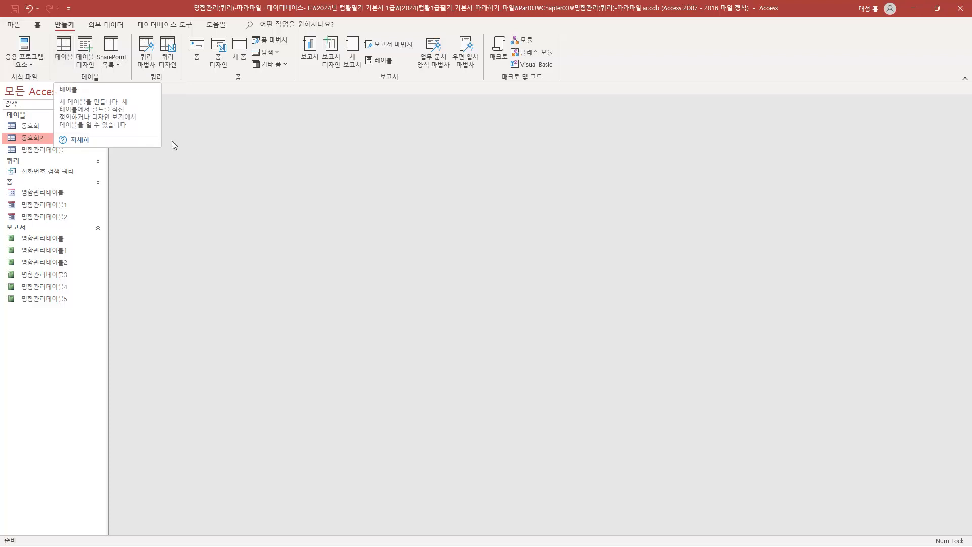
left_click(116, 62)
left_click(145, 85)
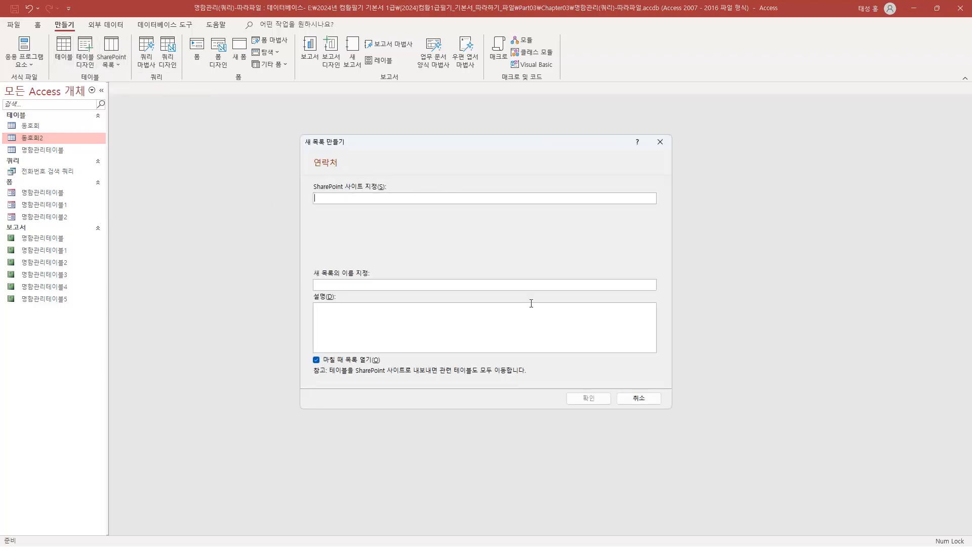
left_click(643, 397)
left_click(30, 65)
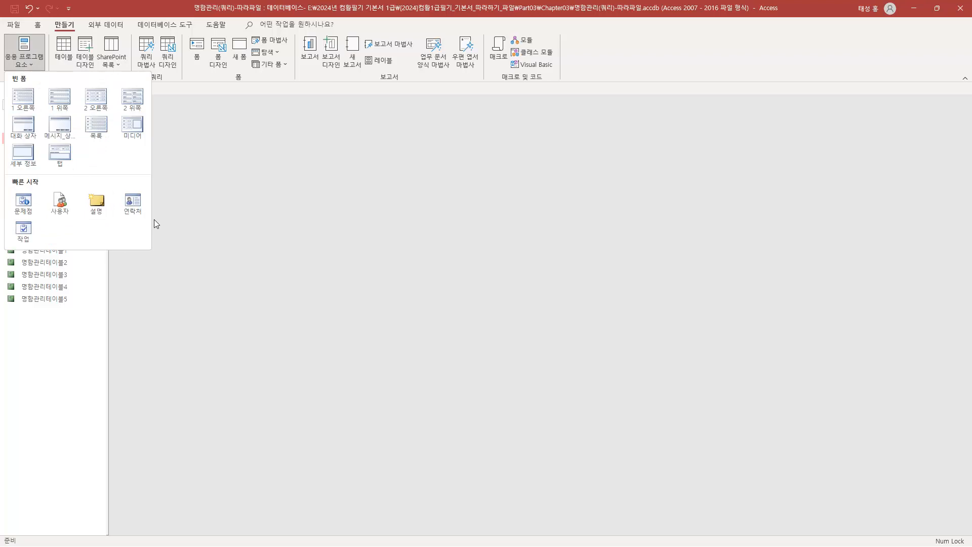
left_click(154, 220)
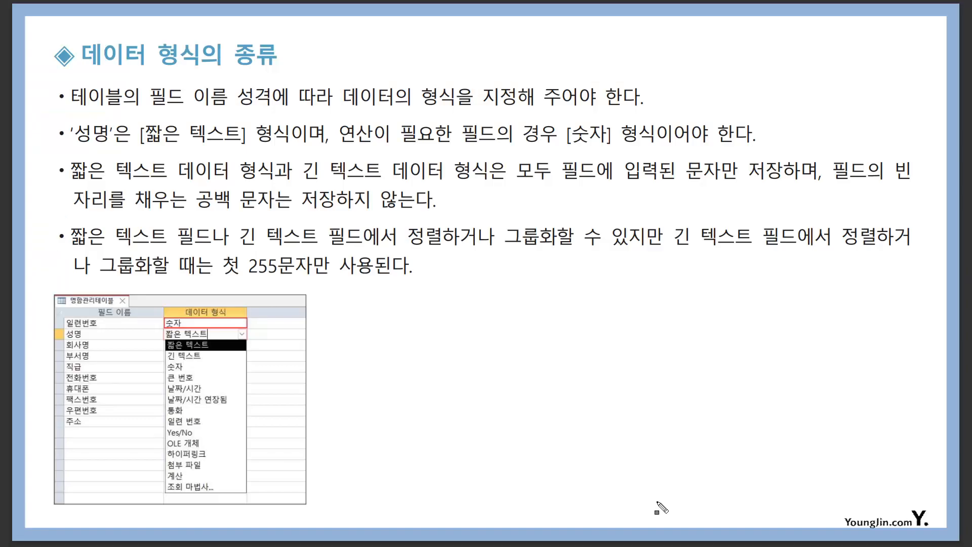
left_click_drag(82, 54, 284, 63)
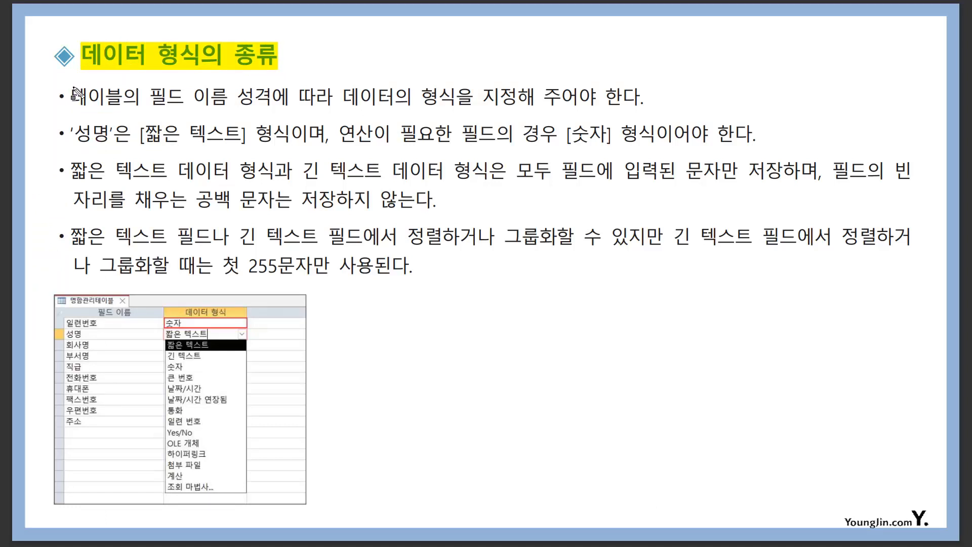
left_click_drag(148, 96, 515, 96)
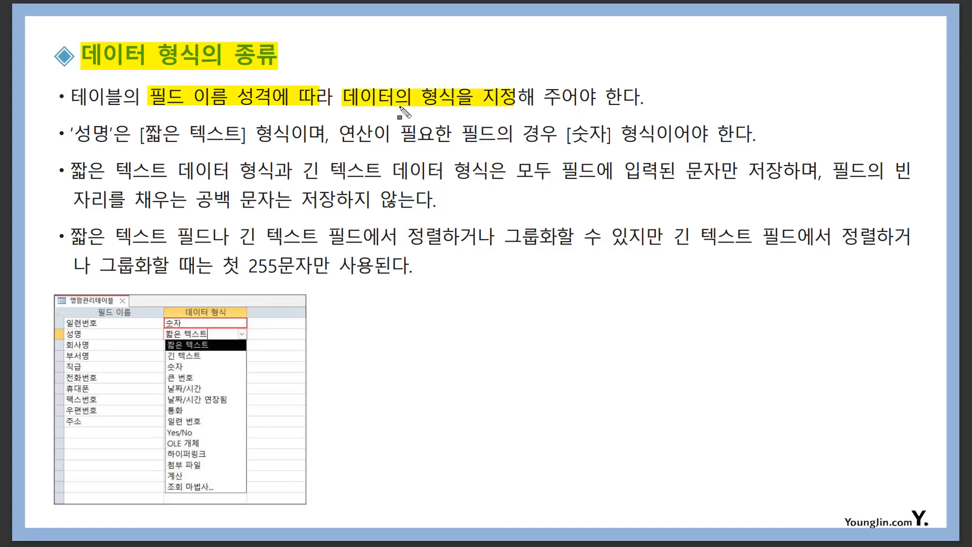
left_click_drag(71, 135, 239, 135)
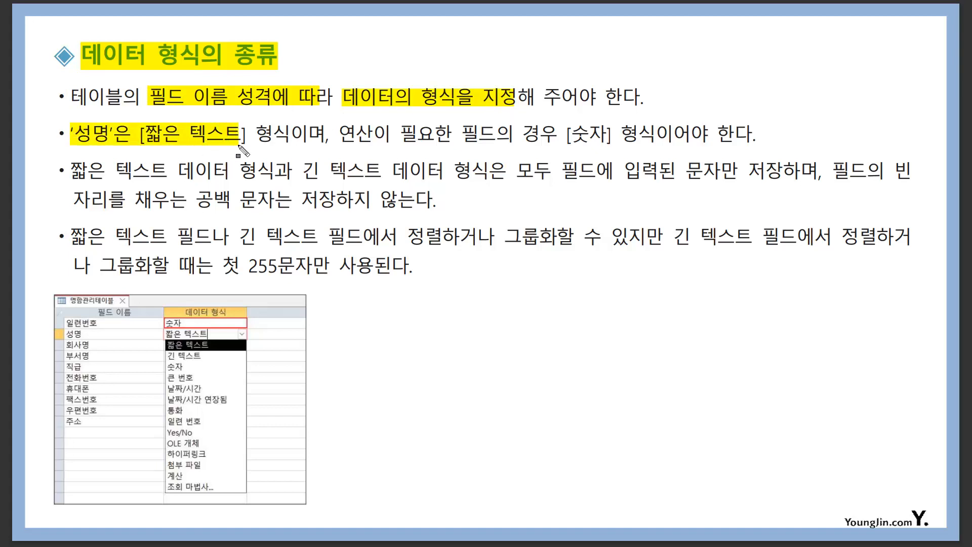
left_click_drag(338, 134, 383, 134)
left_click_drag(567, 134, 653, 134)
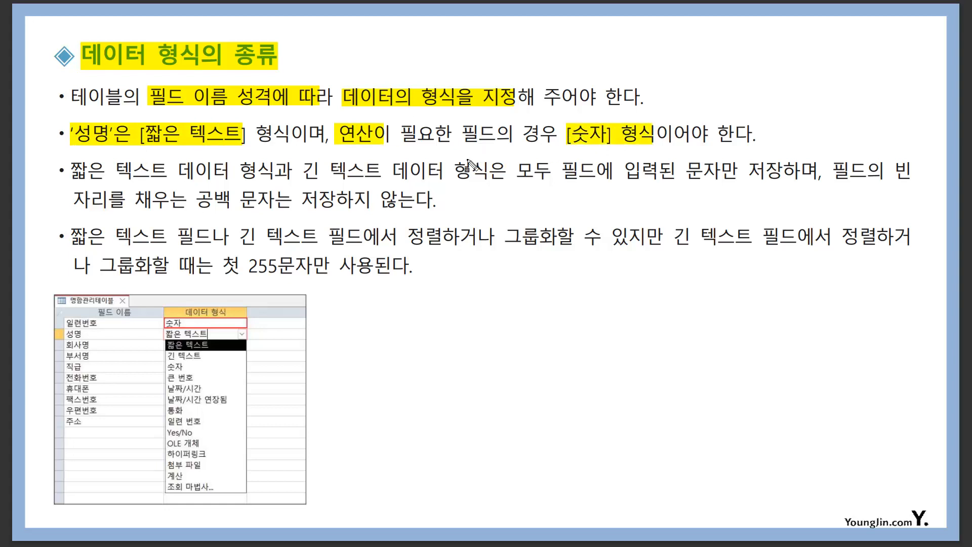
key("e")
key("Right")
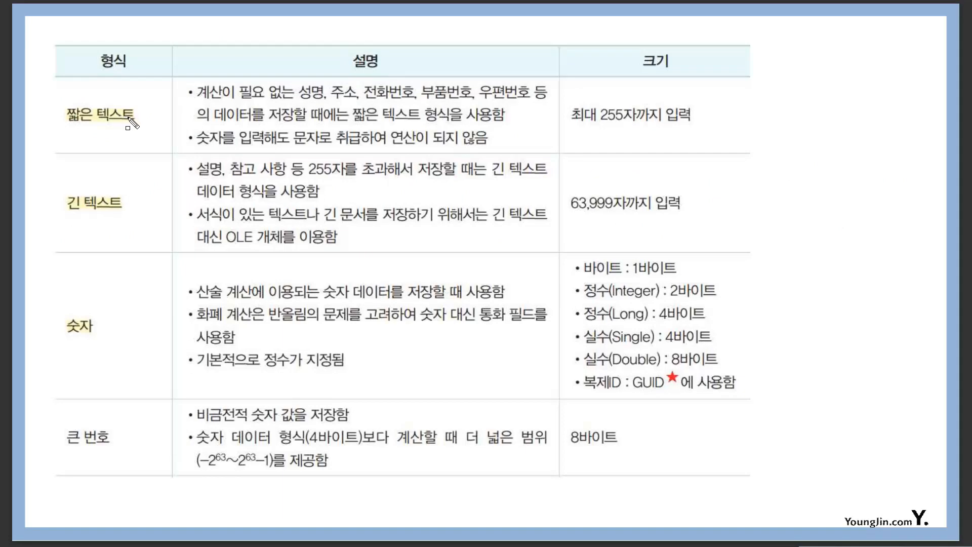
mouse_move(63, 101)
left_mouse_down()
mouse_move(74, 121)
mouse_move(144, 126)
left_mouse_up()
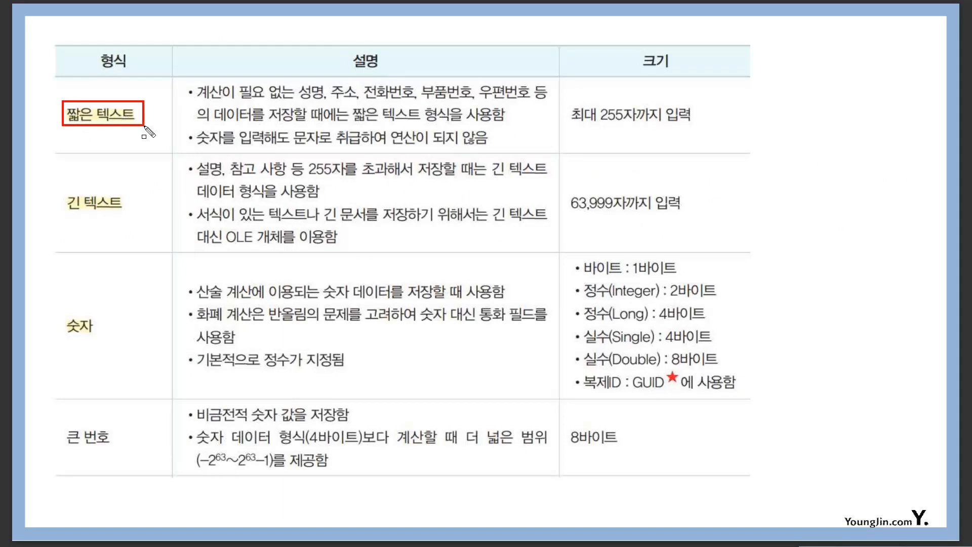
left_click_drag(563, 109, 693, 130)
left_click_drag(568, 116, 692, 117)
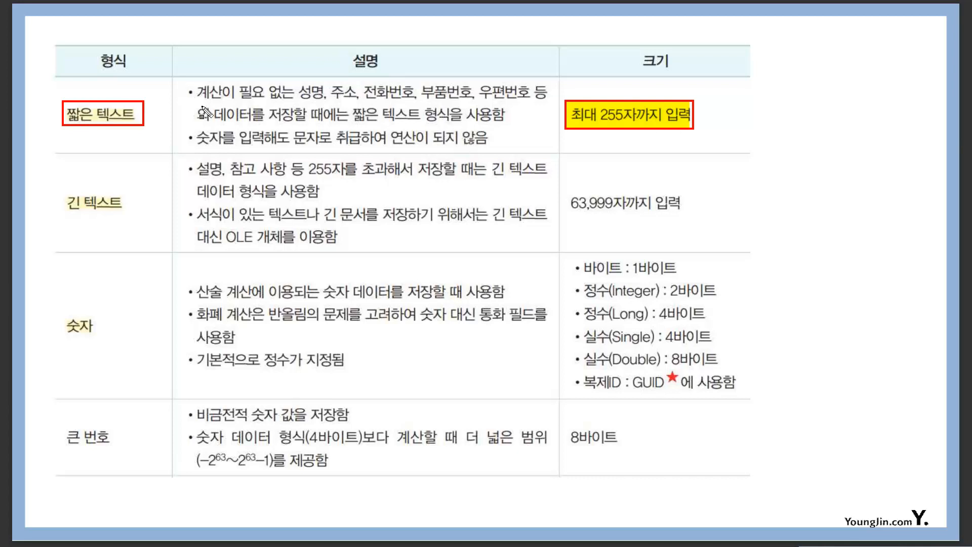
left_click_drag(191, 93, 294, 93)
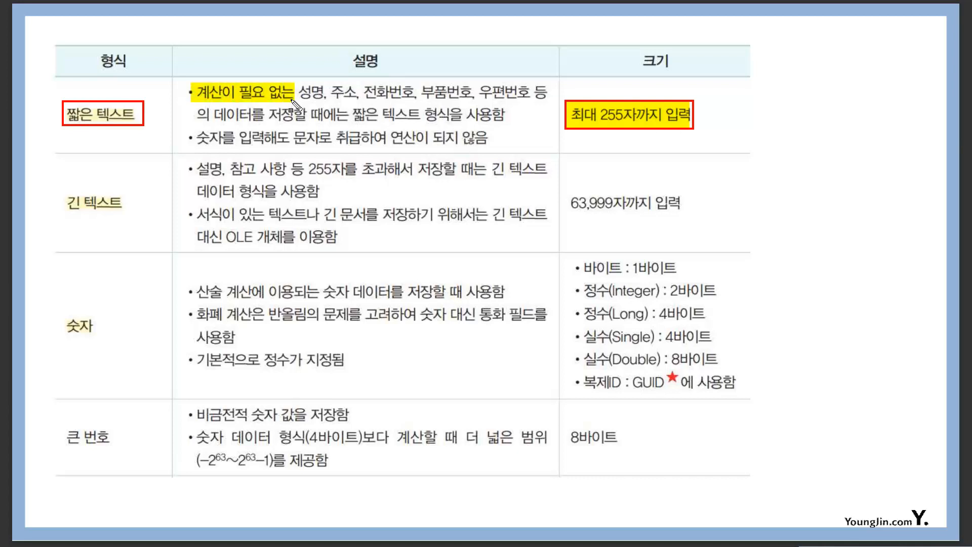
left_click_drag(194, 144, 487, 146)
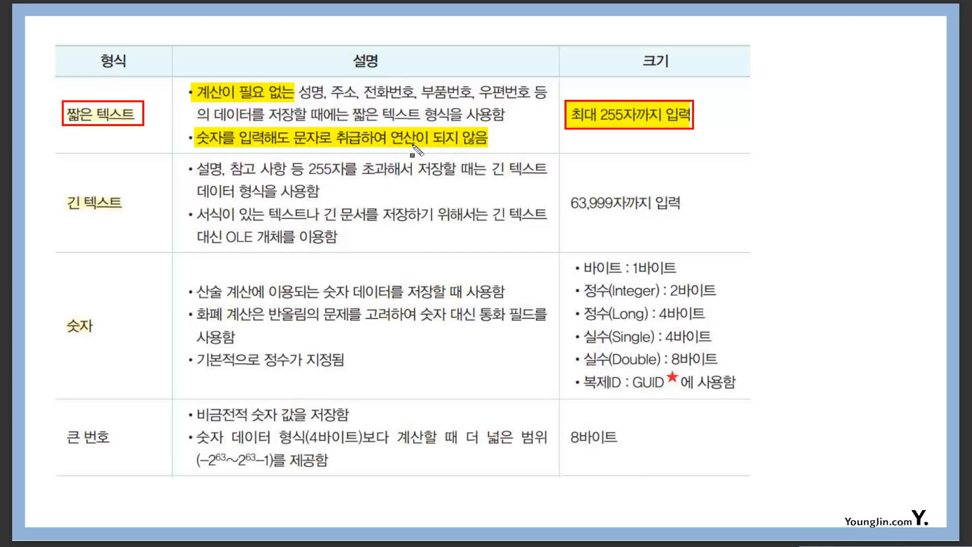
left_click_drag(64, 122, 144, 127)
left_click_drag(62, 193, 135, 218)
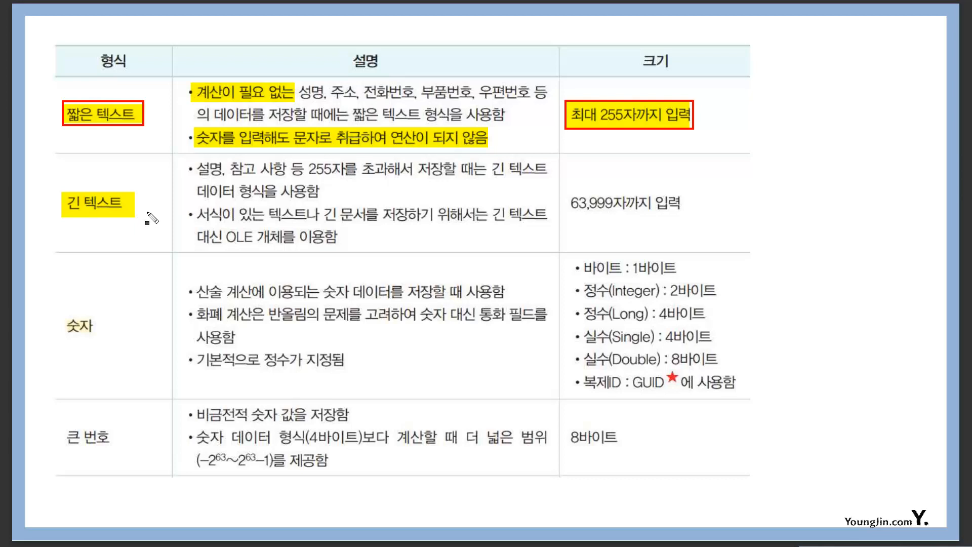
left_click_drag(565, 202, 690, 217)
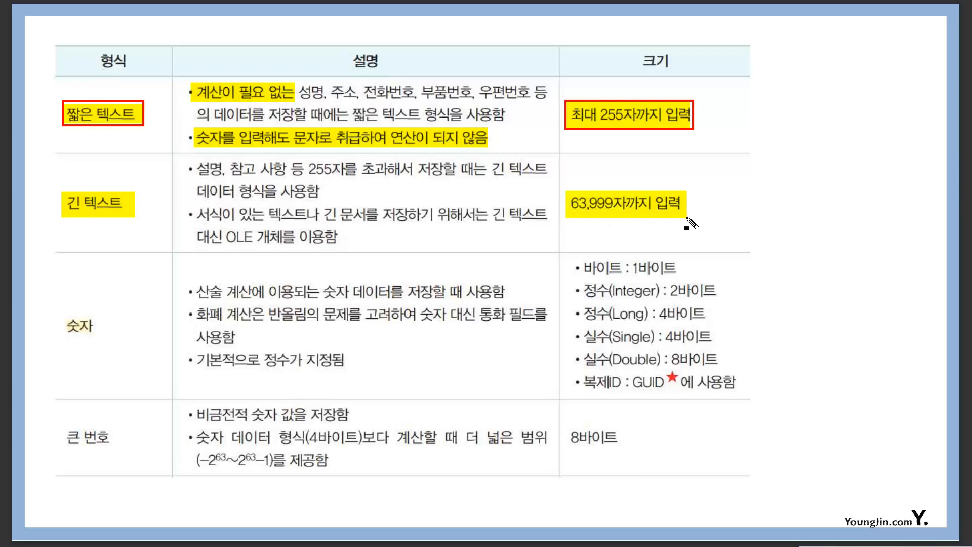